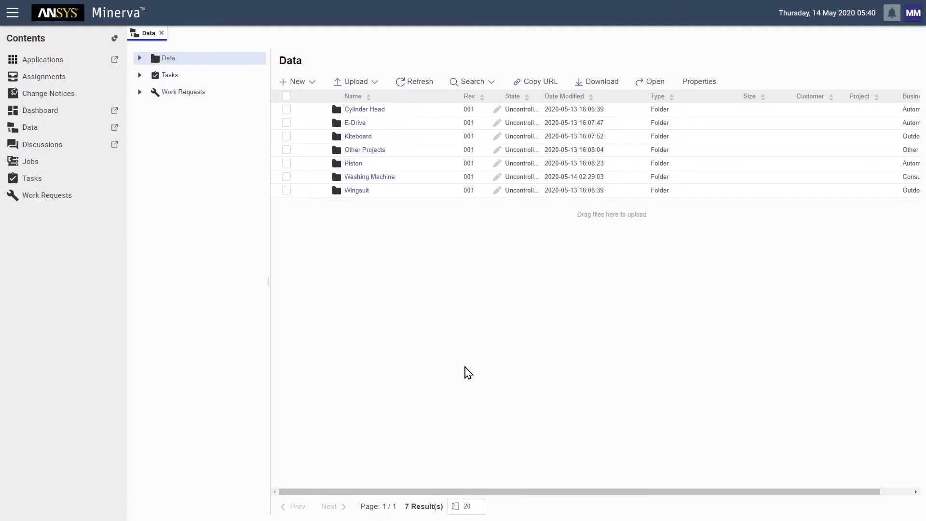
Step: Unpin the Contents panel so it auto-hides and the Data folder list spans the window
left_click(114, 39)
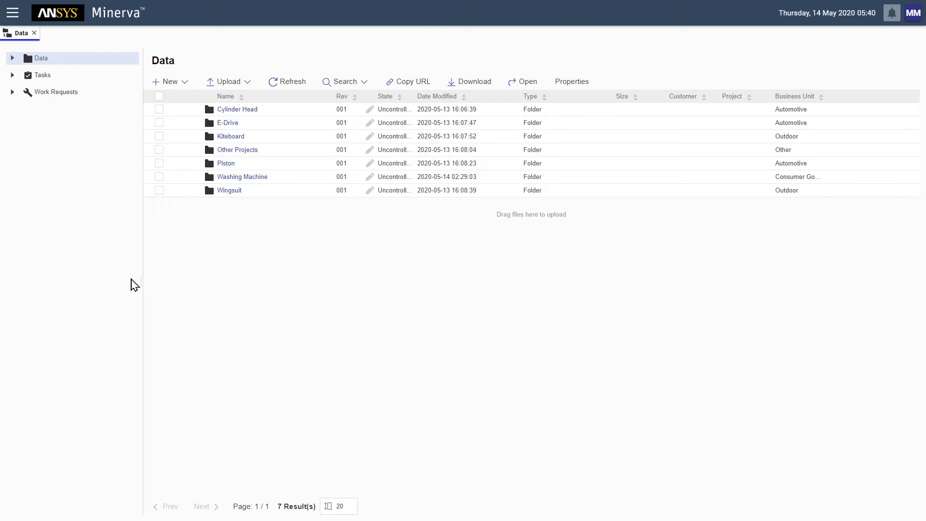
Step: Open Cylinder Head, then CH_001, showing subfolders 01_Requirements through 05_Reports
left_click(229, 110)
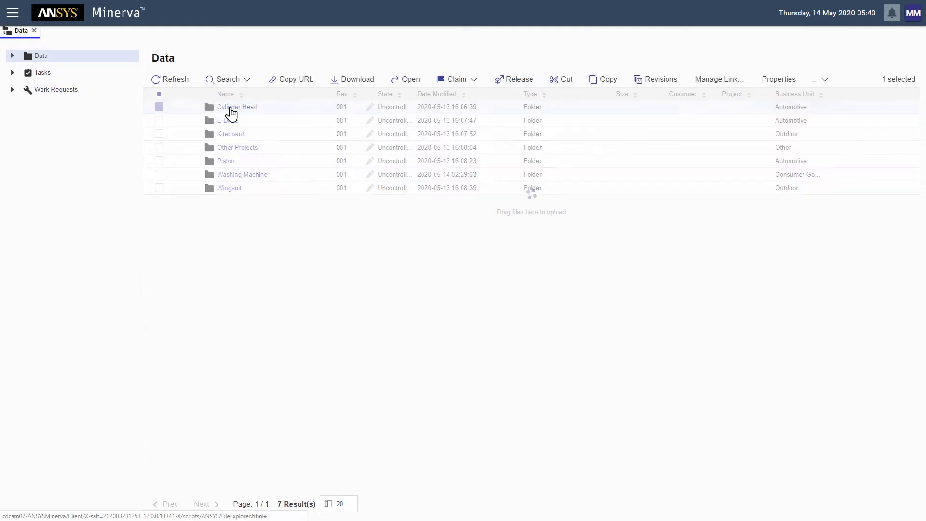
left_click(223, 108)
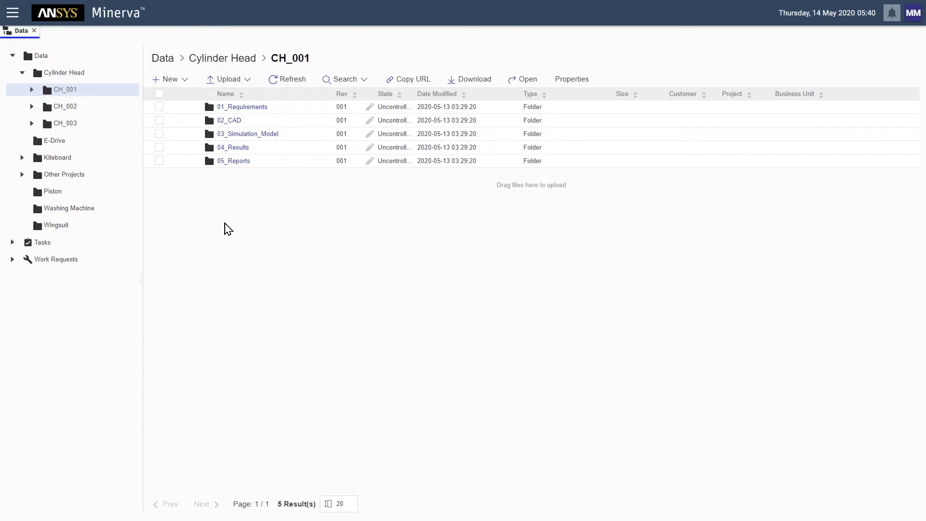
Step: From the top-level Data folder, run a simple Project search for KB_001, listing seven Kiteboard files
left_click(162, 61)
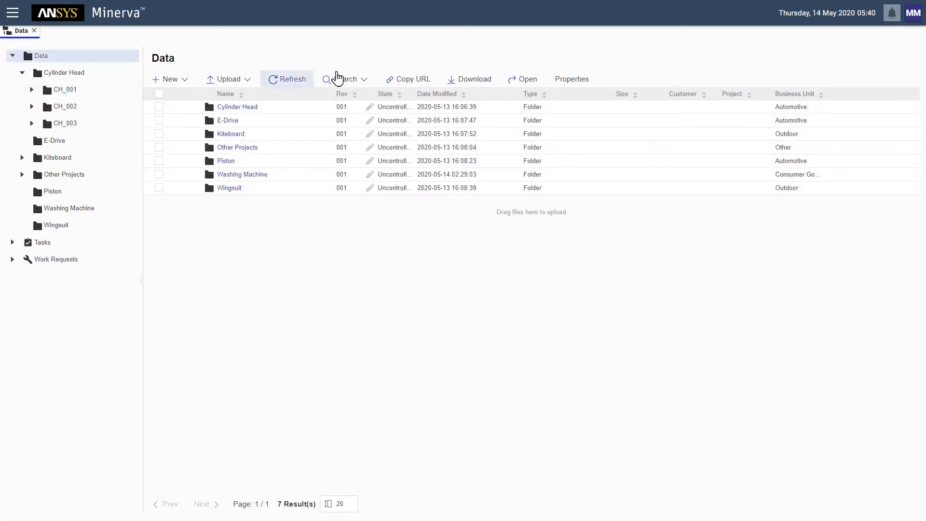
left_click(361, 80)
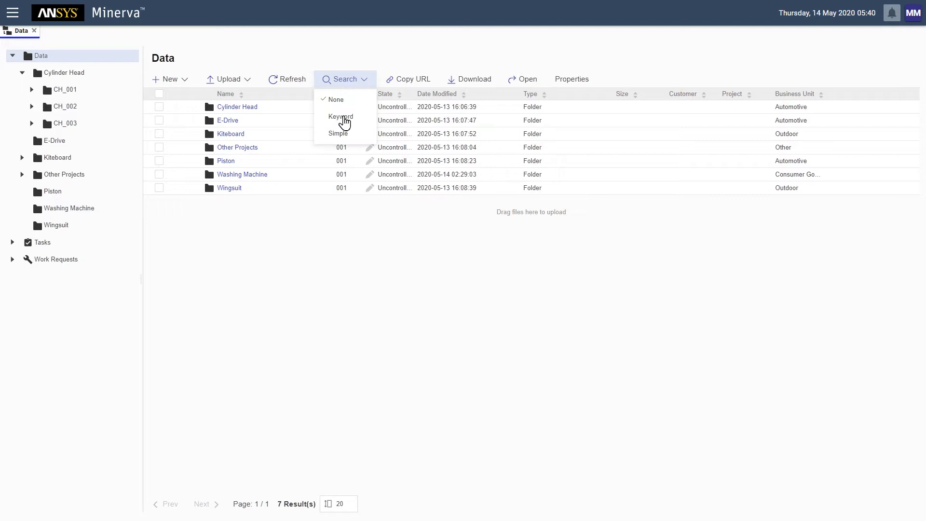
left_click(338, 135)
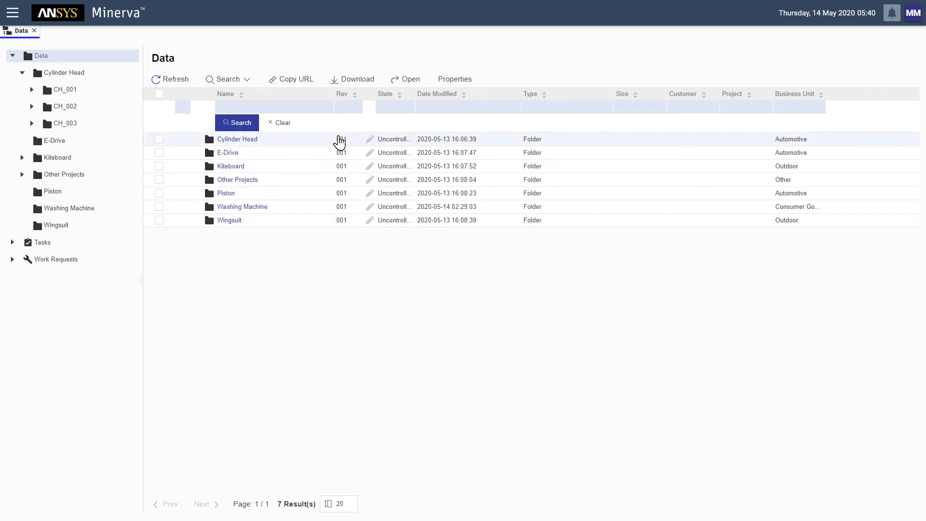
left_click(729, 107)
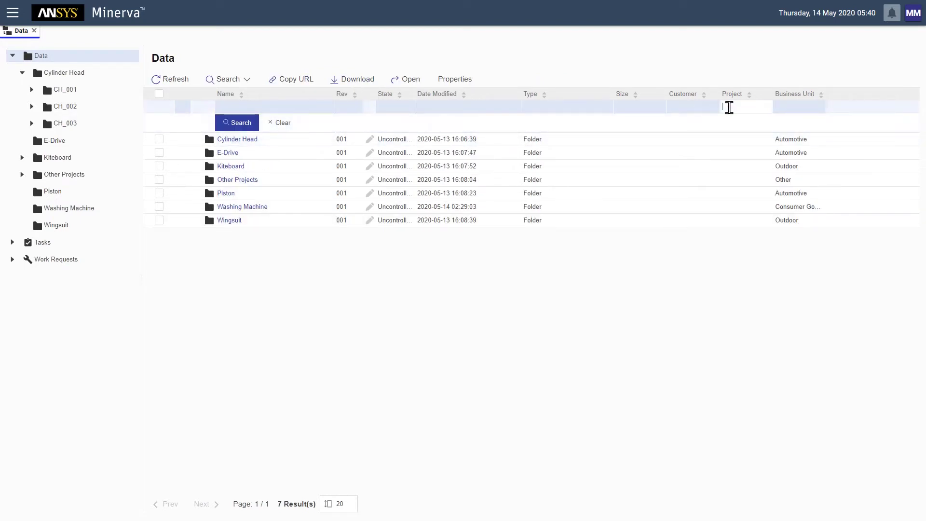
type("KB_001")
key("Return")
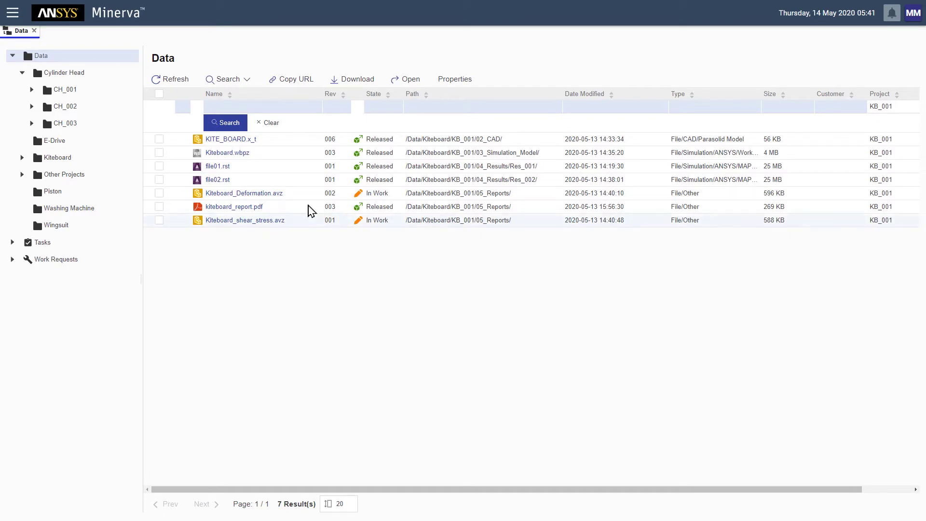
Step: Open kiteboard_report.pdf and scroll down to section 5, Additional Files, on page 3
left_click(243, 208)
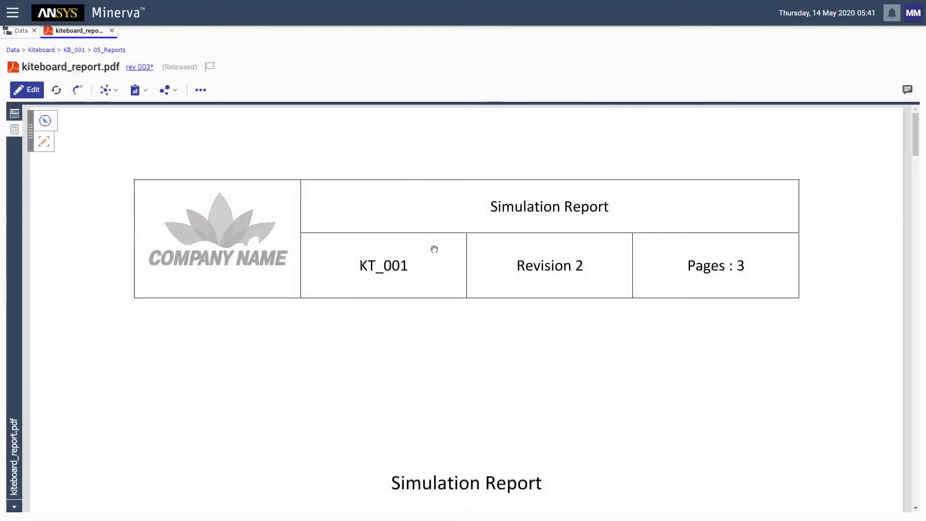
scroll(434, 256, "down", 5)
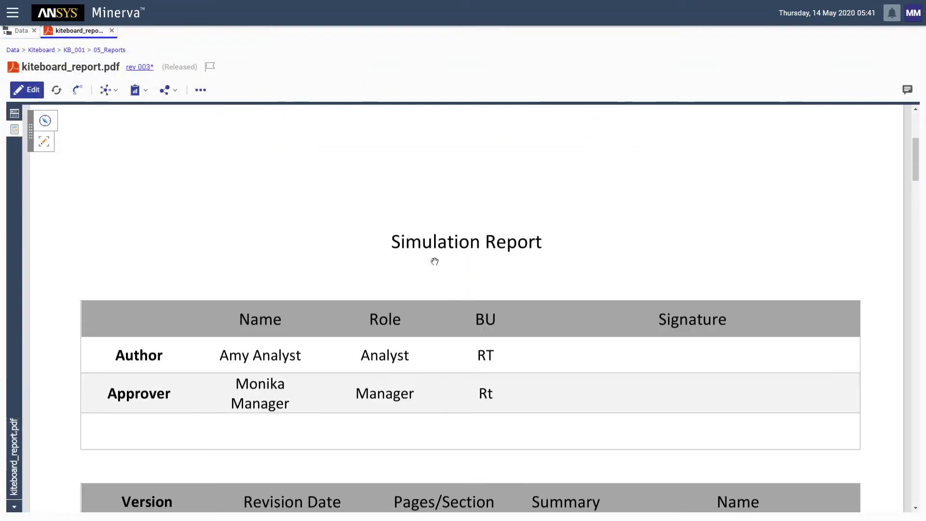
scroll(435, 261, "down", 5)
scroll(435, 261, "down", 2)
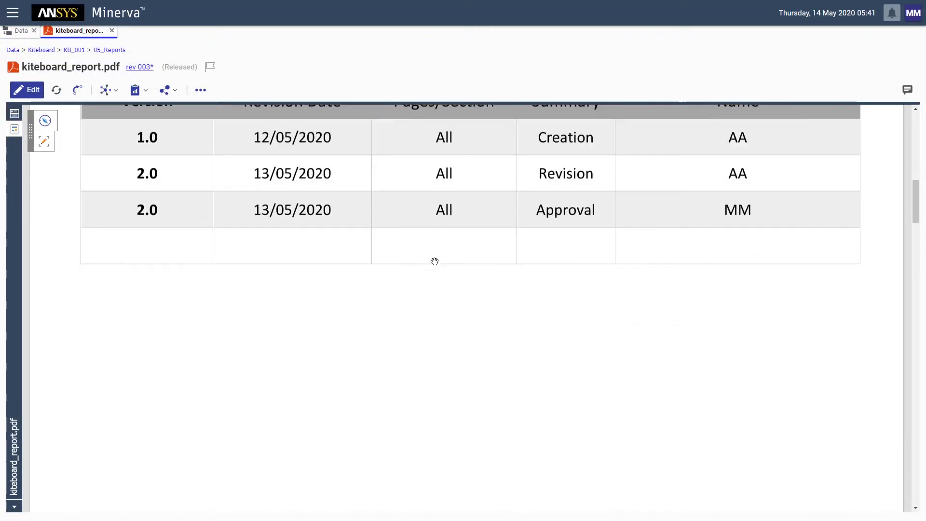
scroll(434, 261, "down", 8)
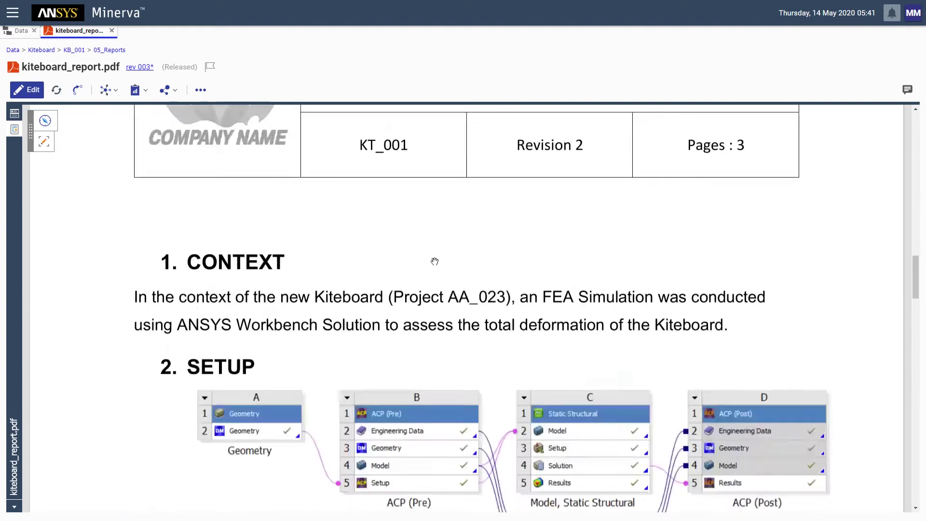
scroll(435, 262, "down", 4)
scroll(434, 261, "down", 5)
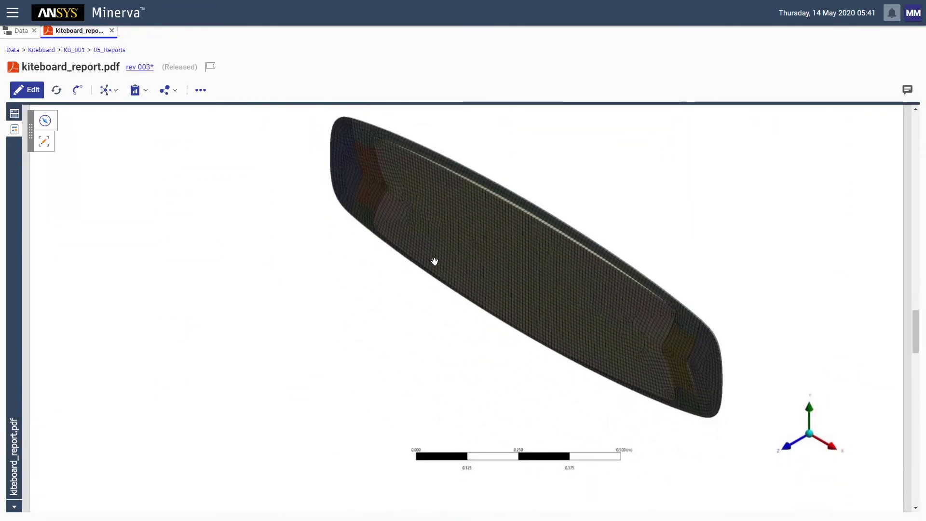
scroll(434, 261, "down", 6)
scroll(434, 261, "down", 5)
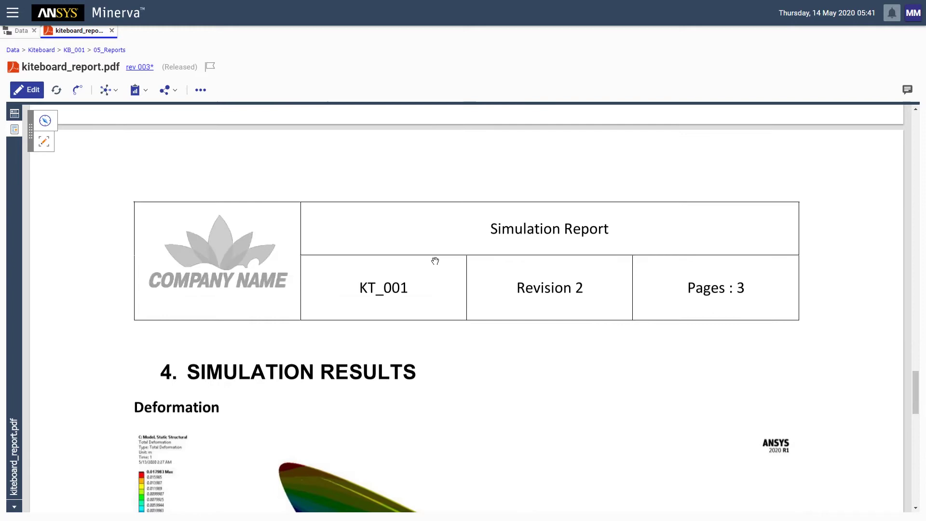
scroll(435, 261, "down", 10)
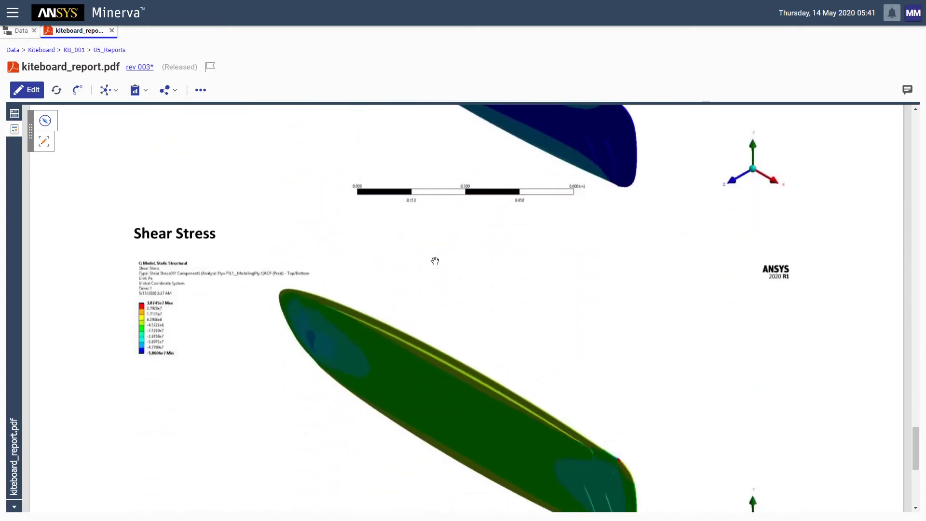
scroll(435, 261, "down", 7)
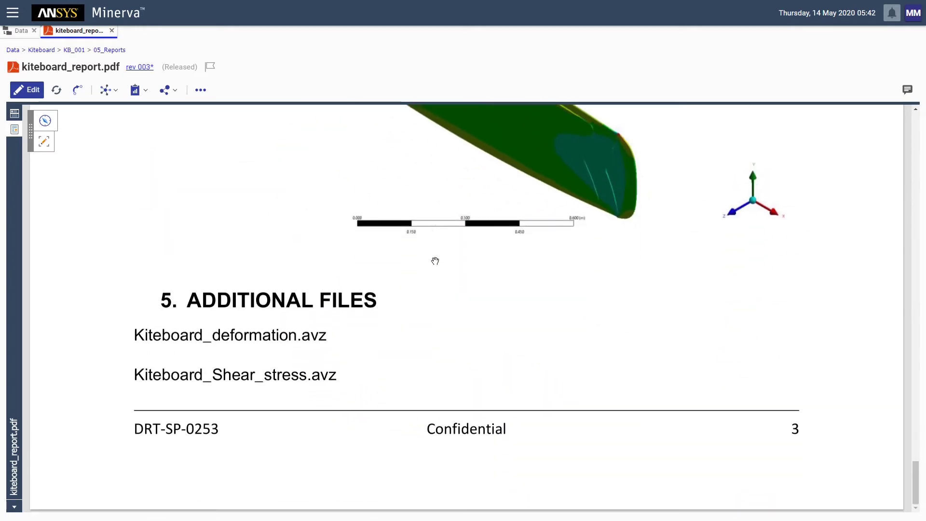
left_click(136, 68)
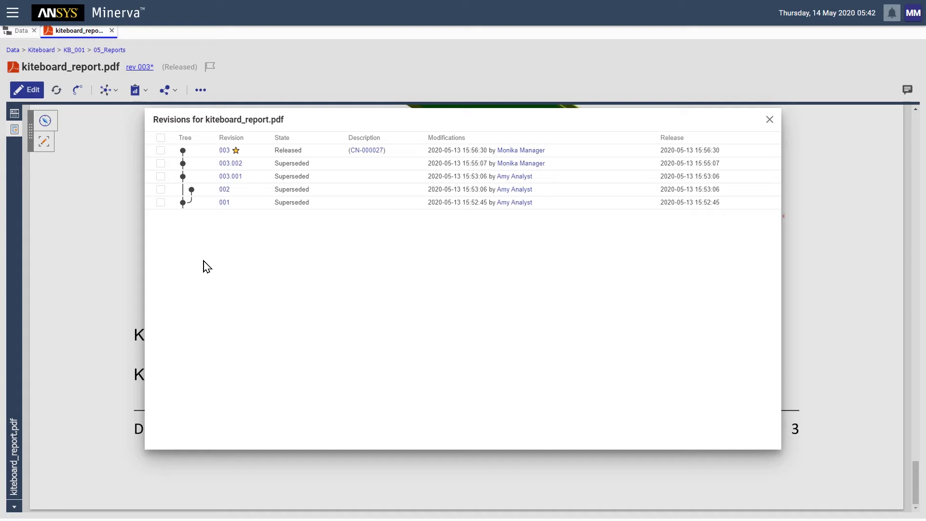
left_click(224, 203)
scroll(368, 304, "down", 4)
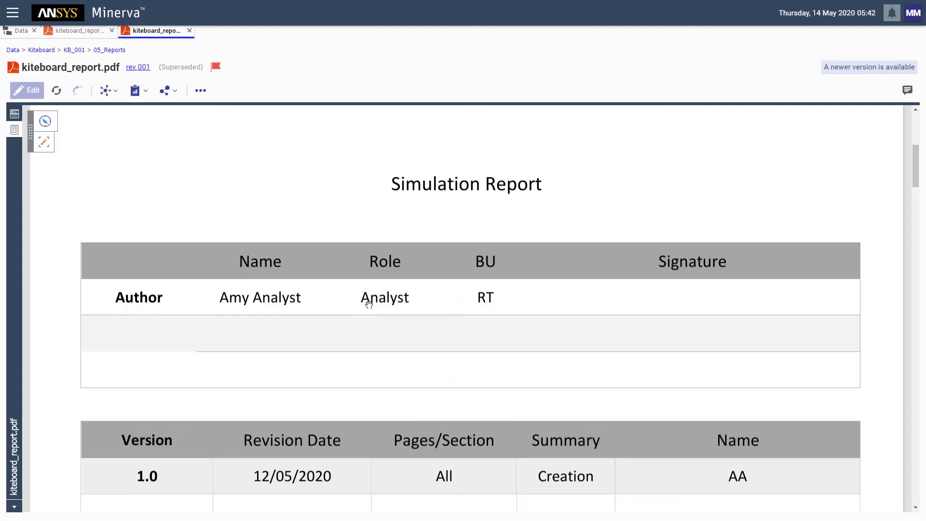
scroll(368, 304, "up", 5)
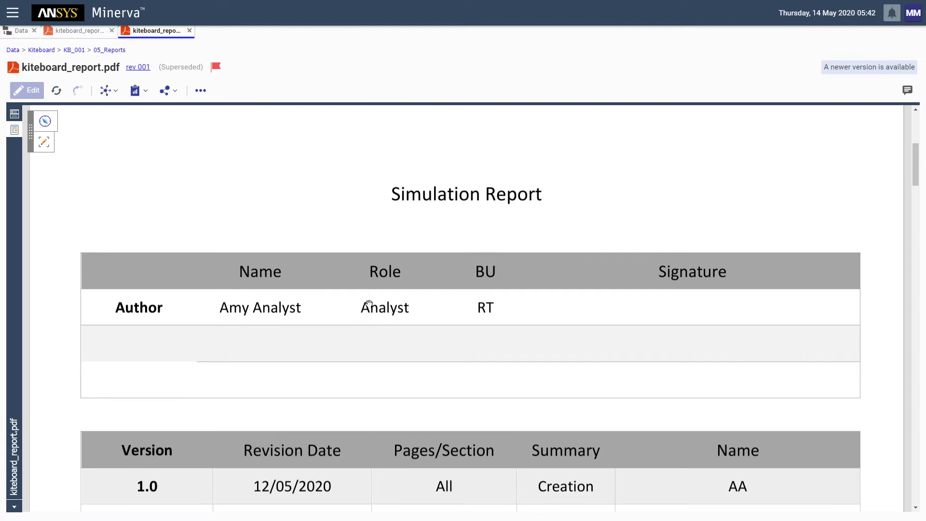
left_click(189, 30)
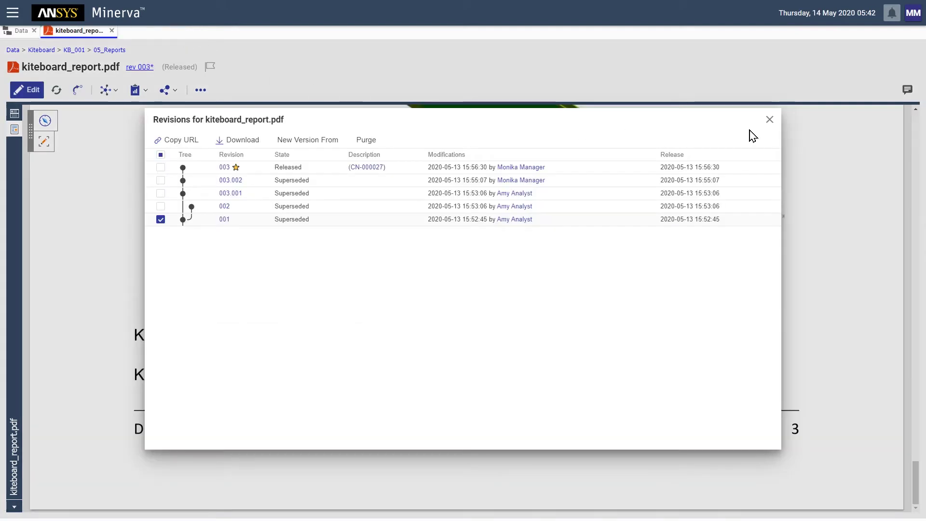
Step: Close the revision history and list the report's Depends On files: file02.rst and two .avz animations
left_click(768, 121)
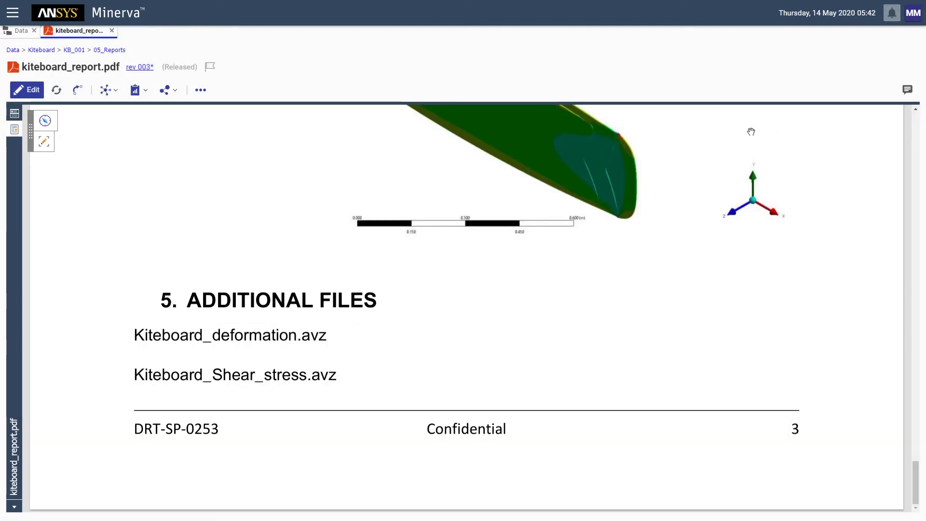
left_click(15, 116)
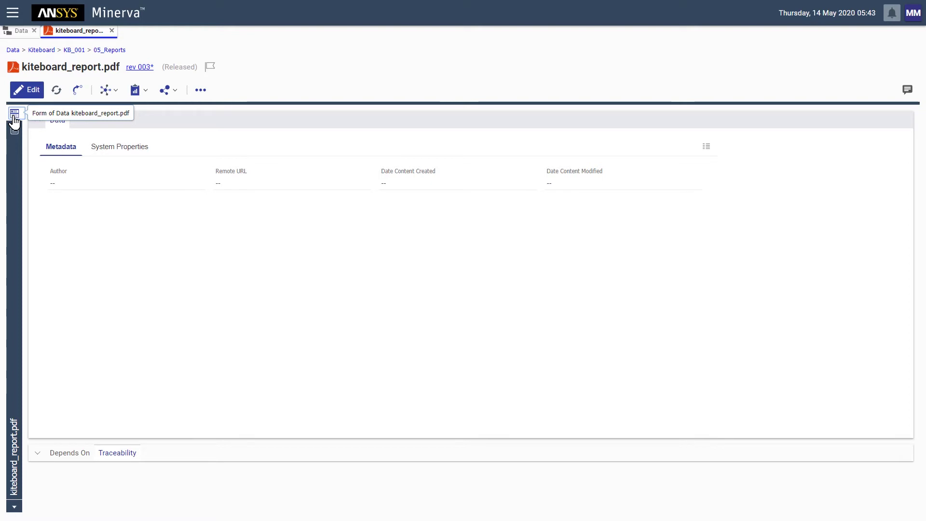
left_click(65, 452)
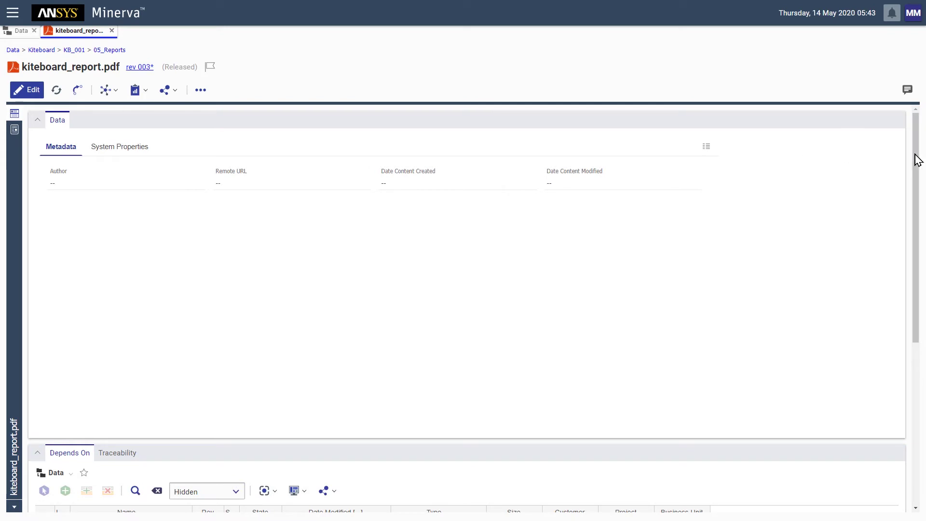
left_click_drag(916, 152, 913, 334)
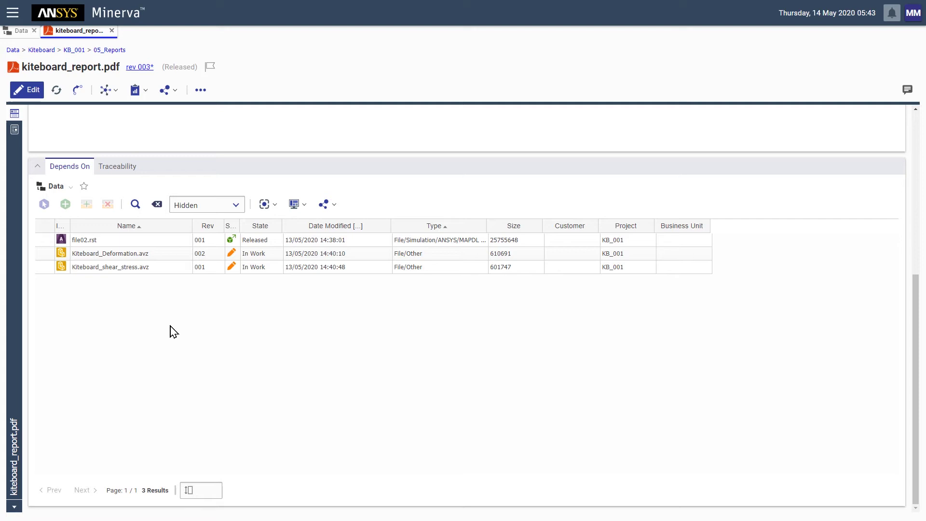
Step: Show the report's Traceability graph and review the kiteboard_report node's properties
left_click(122, 170)
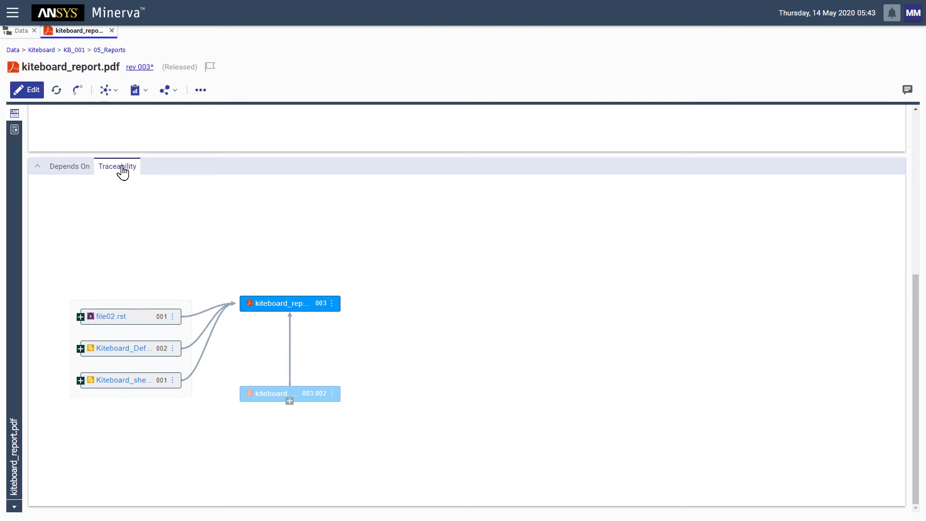
left_click(331, 303)
left_click(366, 329)
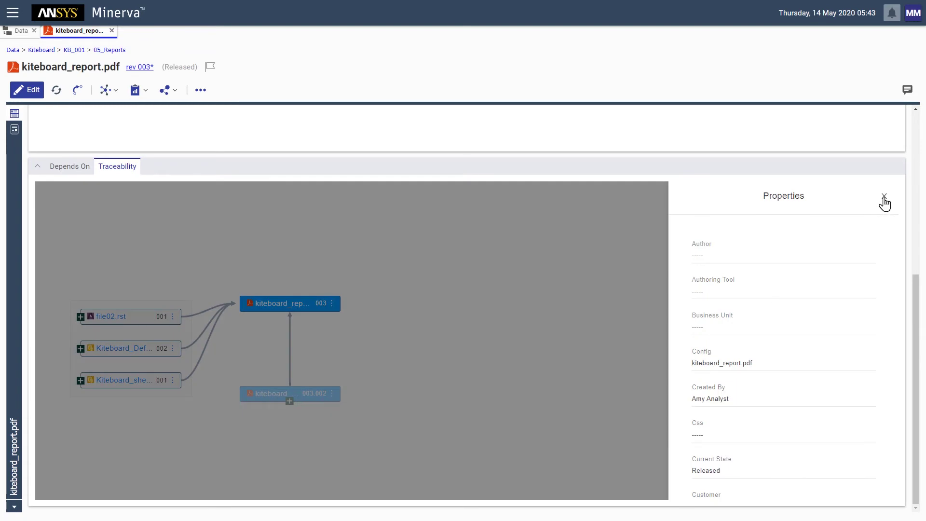
left_click(884, 201)
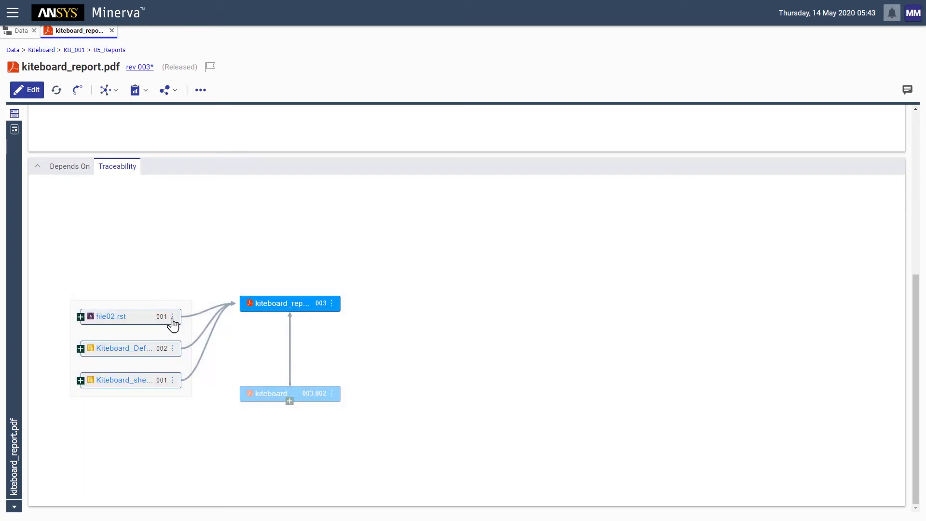
Step: Open file02.rst from the graph and expand its Model Information and Table of Maximum Displacements
left_click(172, 317)
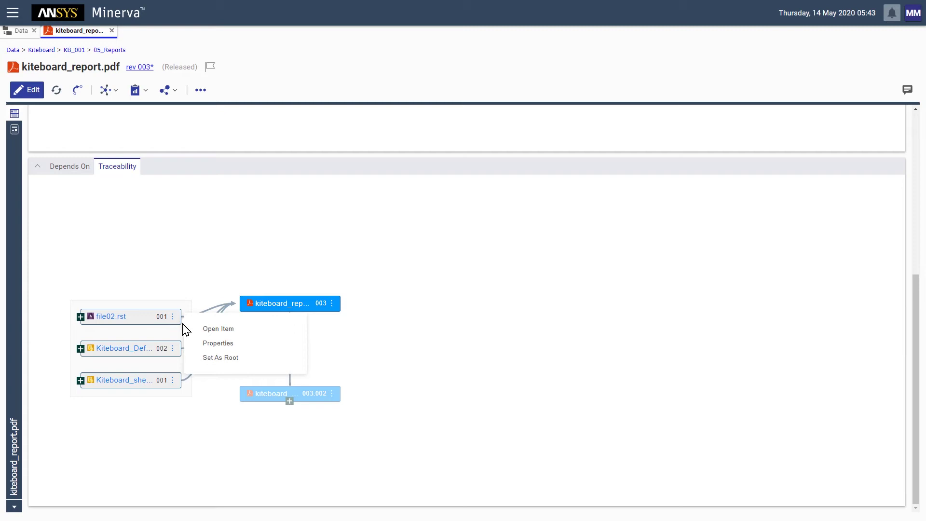
left_click(214, 329)
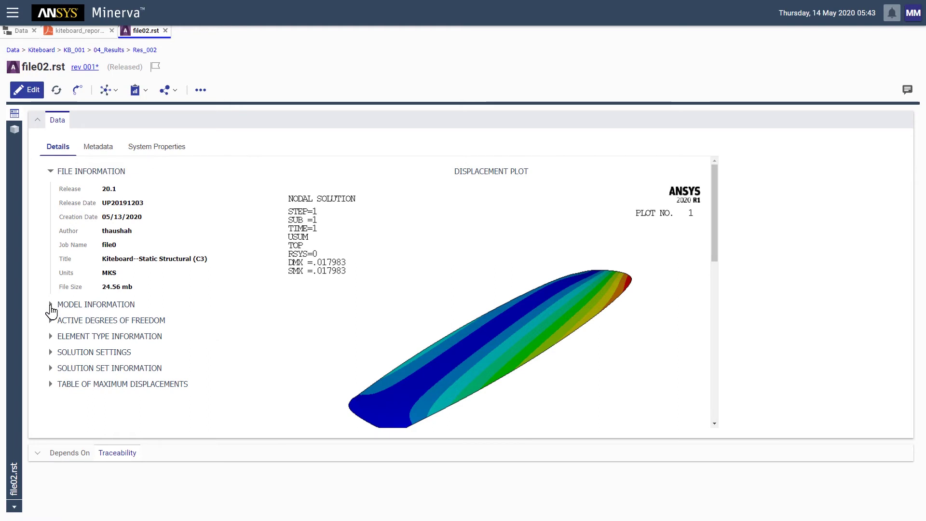
left_click(50, 309)
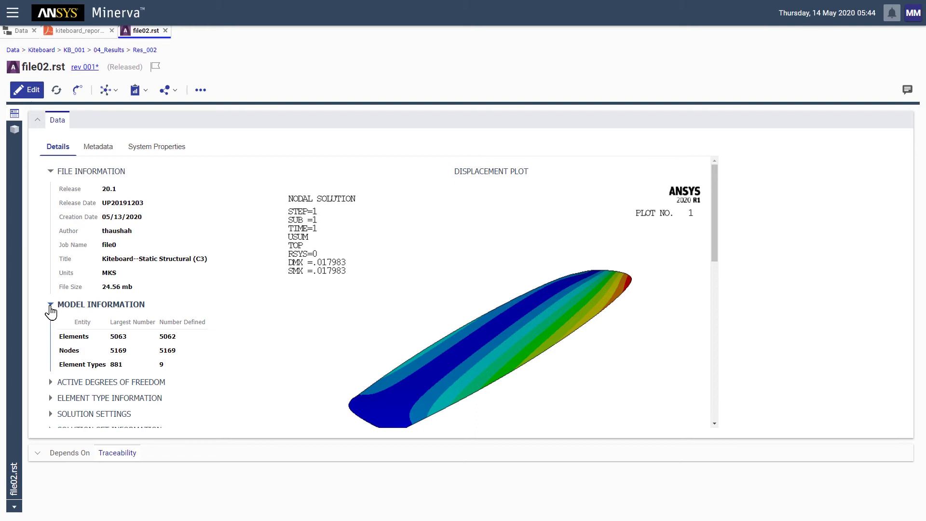
scroll(92, 375, "down", 2)
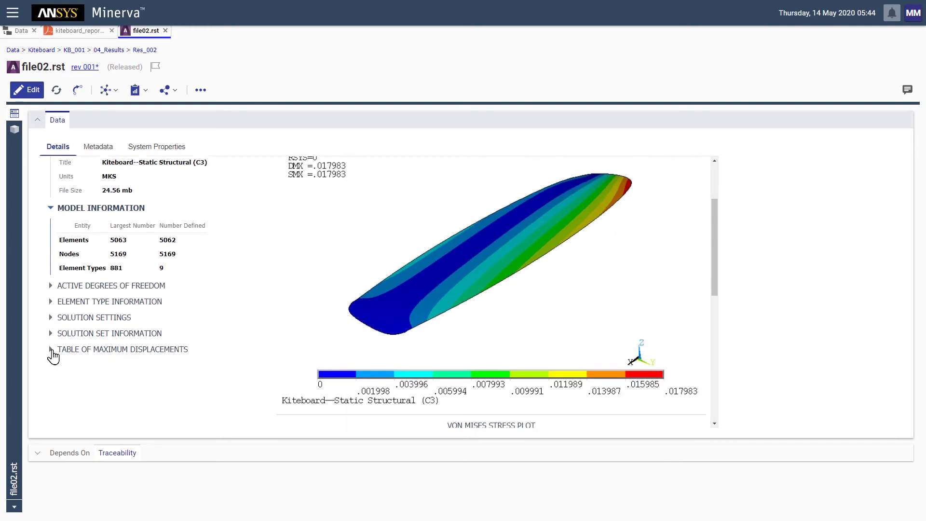
left_click(51, 351)
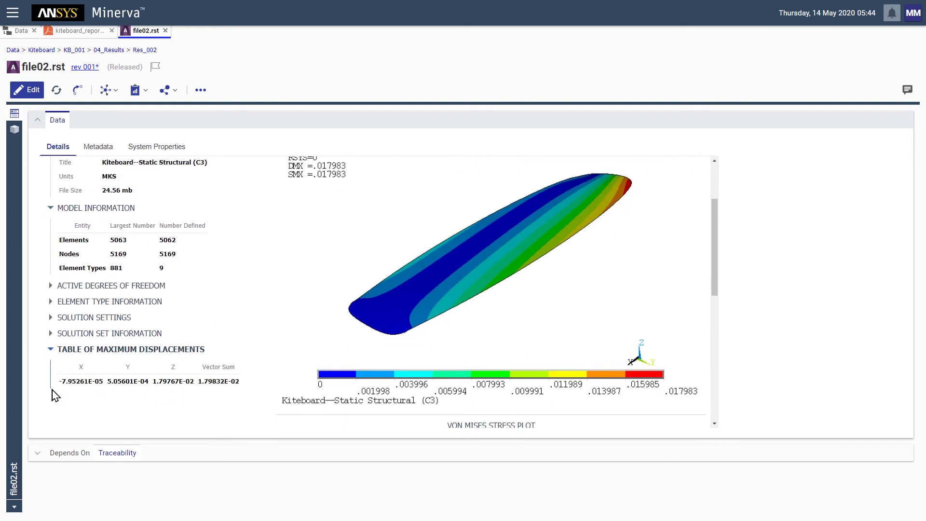
Step: Play file02.rst's displacement animation in the 3D preview at a slower speed, selecting the scale factor value
left_click(15, 133)
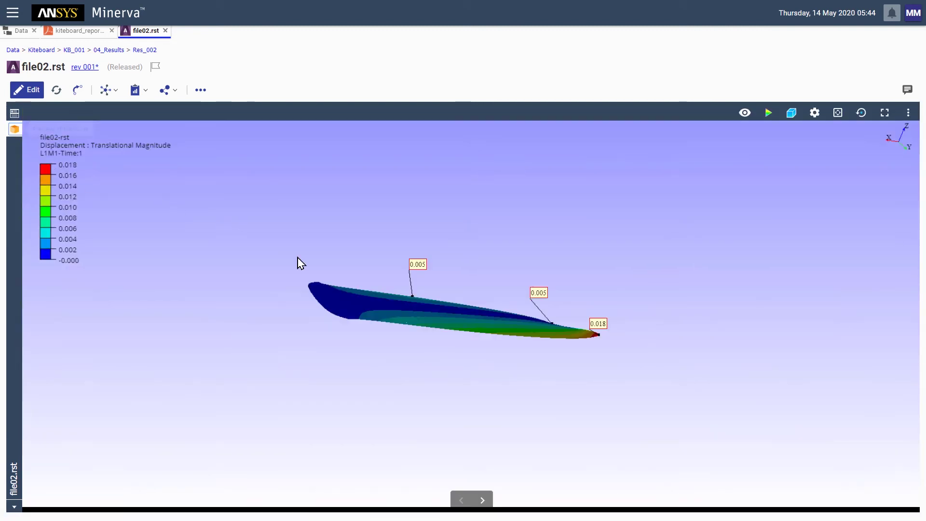
scroll(465, 315, "up", 5)
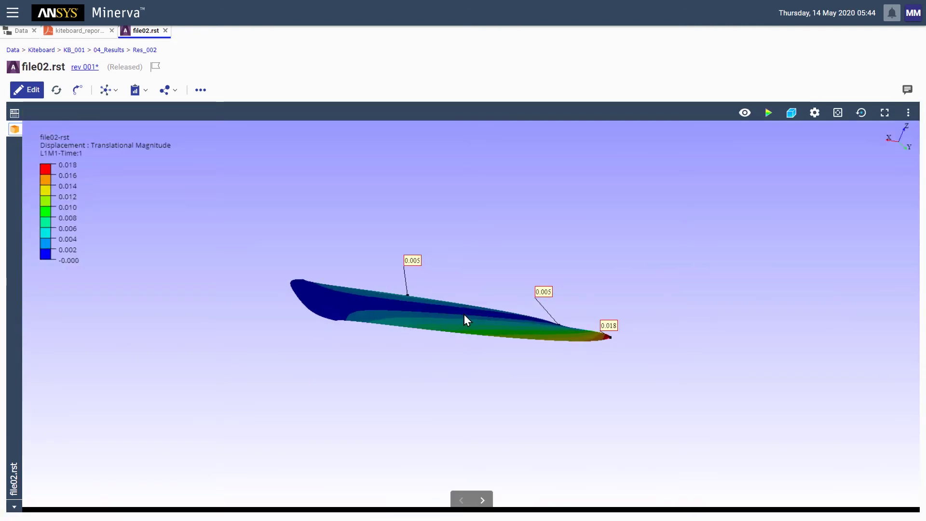
scroll(531, 266, "up", 1)
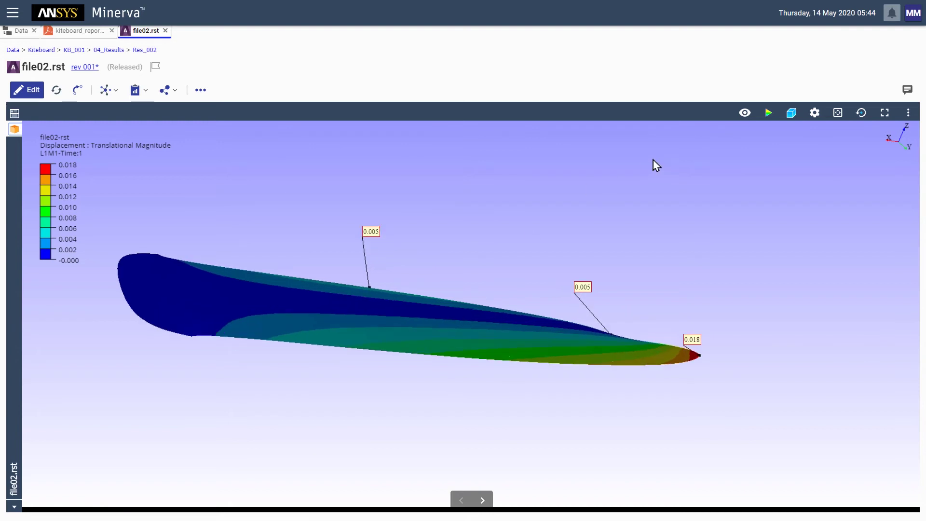
left_click(768, 113)
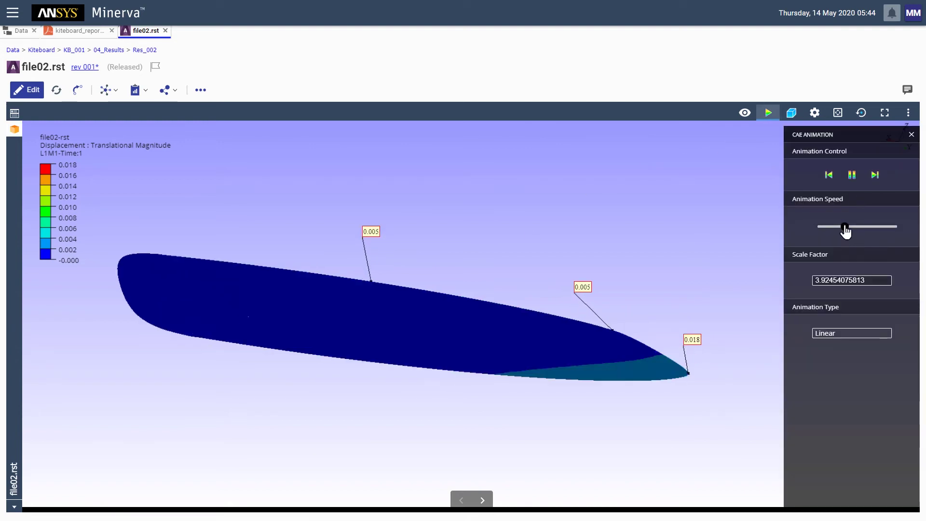
left_click_drag(845, 230, 835, 230)
left_click_drag(866, 281, 812, 283)
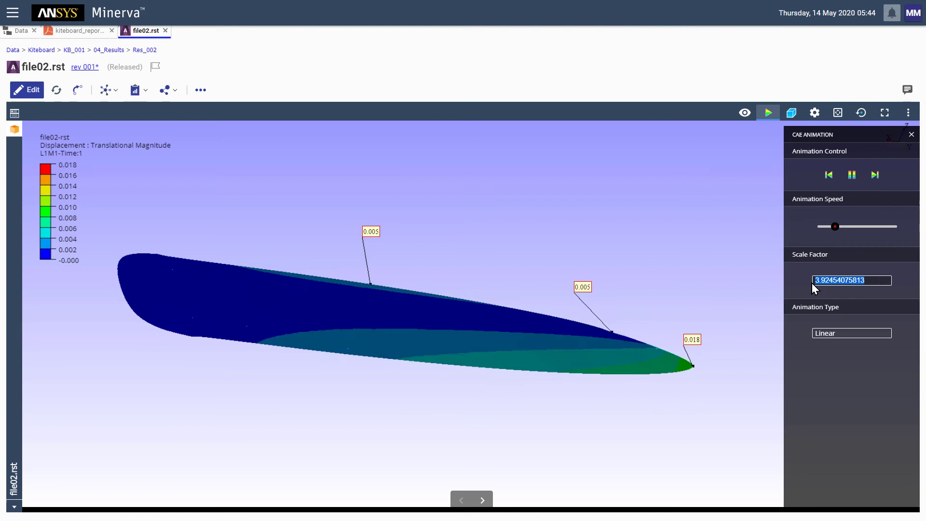
Step: Enter scale factor 5, close file02.rst, and expand the graph through Kiteboard.wbpz and KITE_BOARD to the requirement
type("5")
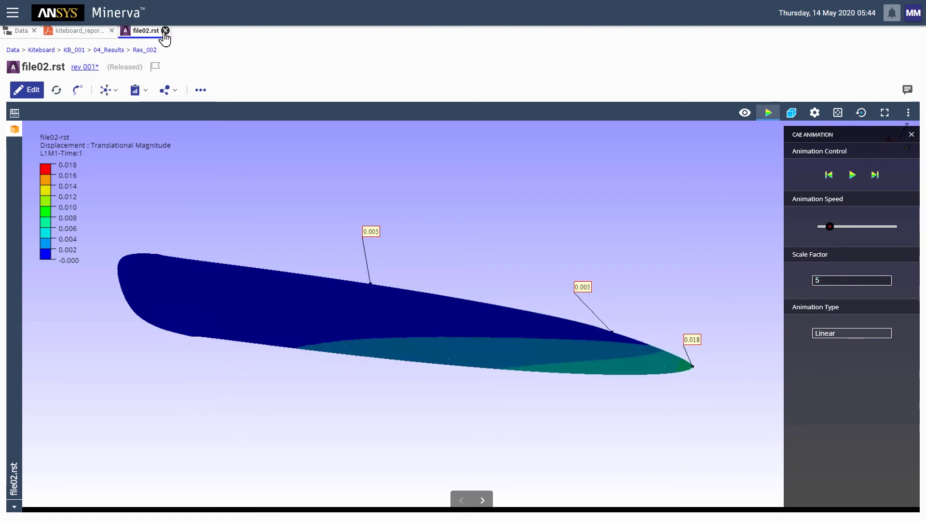
left_click(165, 31)
left_click(80, 316)
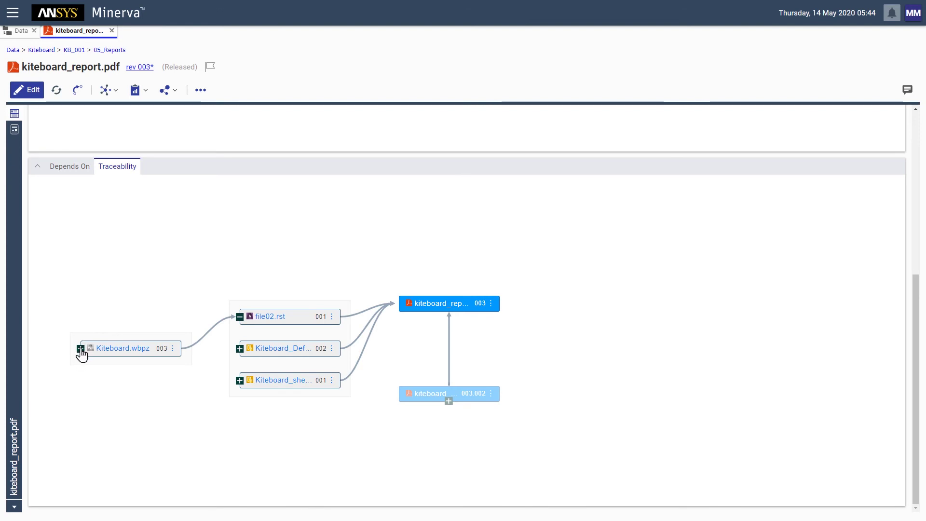
left_click(81, 348)
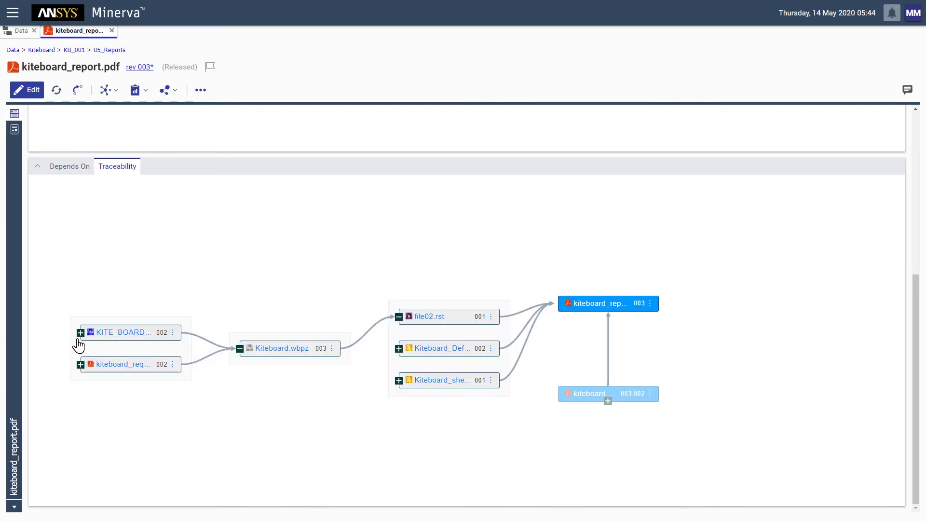
left_click(80, 333)
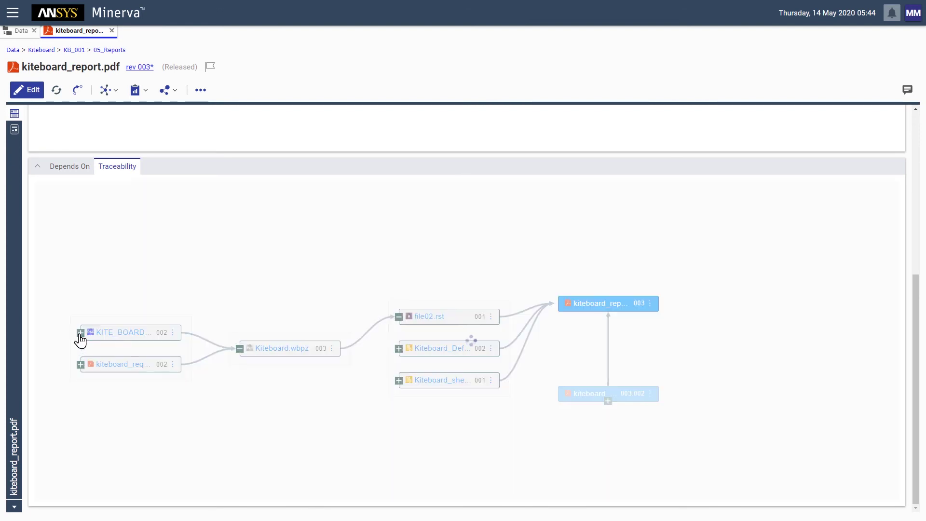
left_click(80, 348)
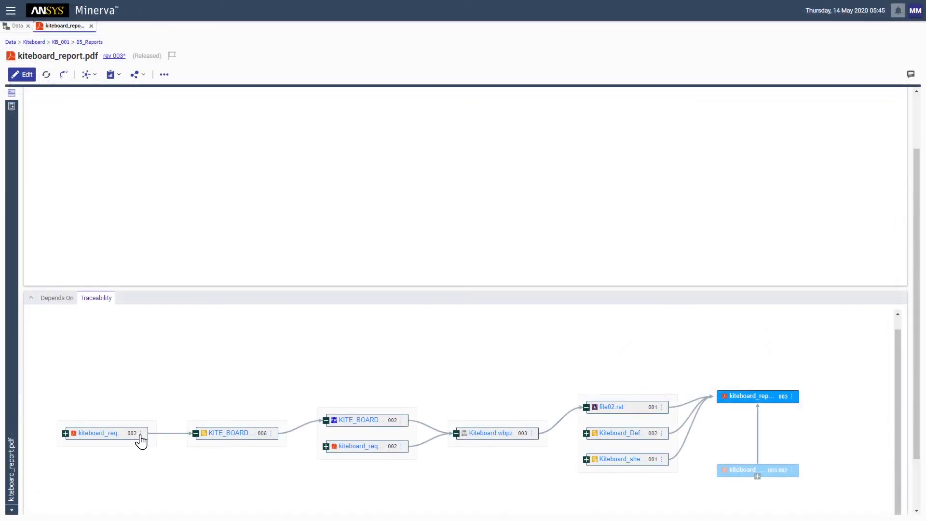
Step: Open kiteboard_requirement.pdf rev 002 from its graph node and scroll through its approval and revision tables
left_click(140, 433)
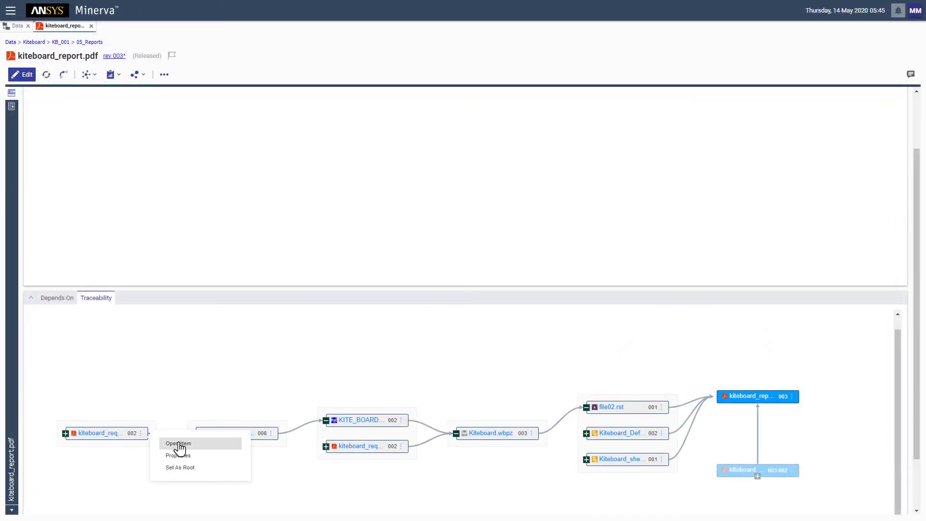
left_click(178, 443)
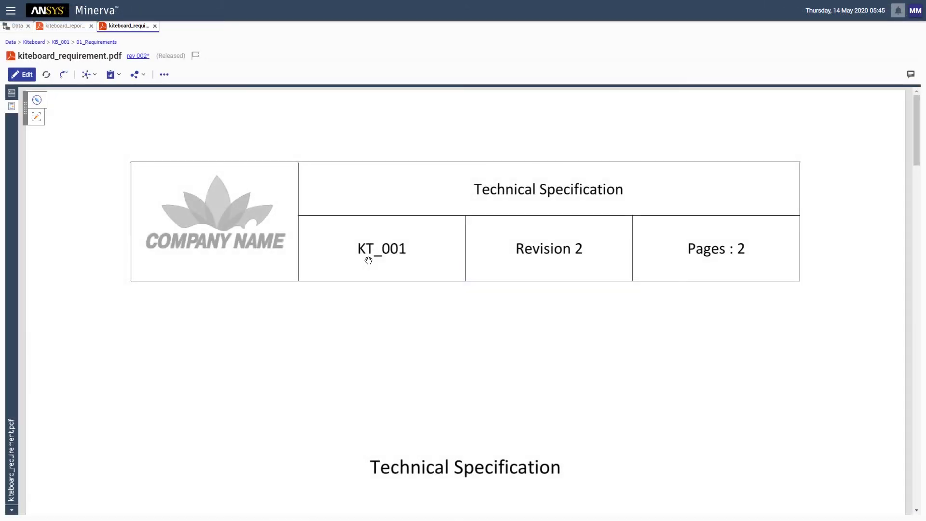
scroll(368, 260, "down", 6)
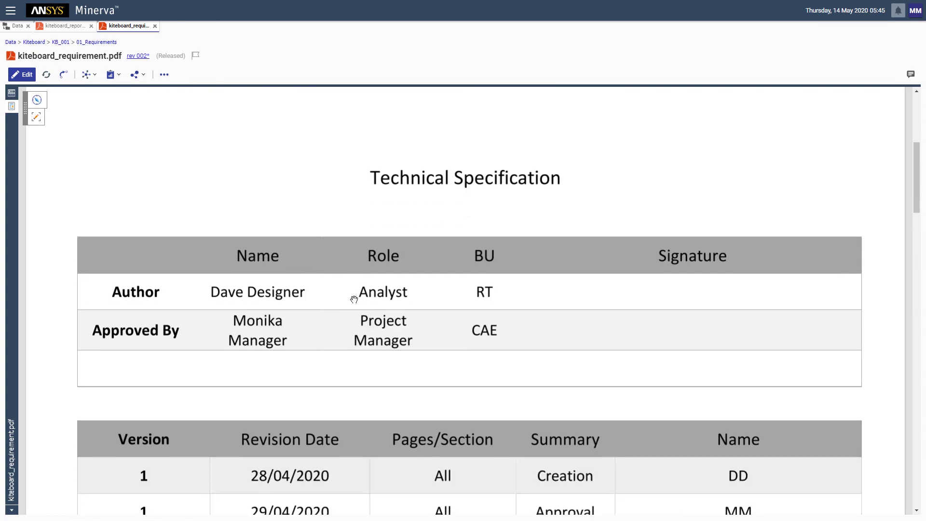
scroll(353, 300, "down", 8)
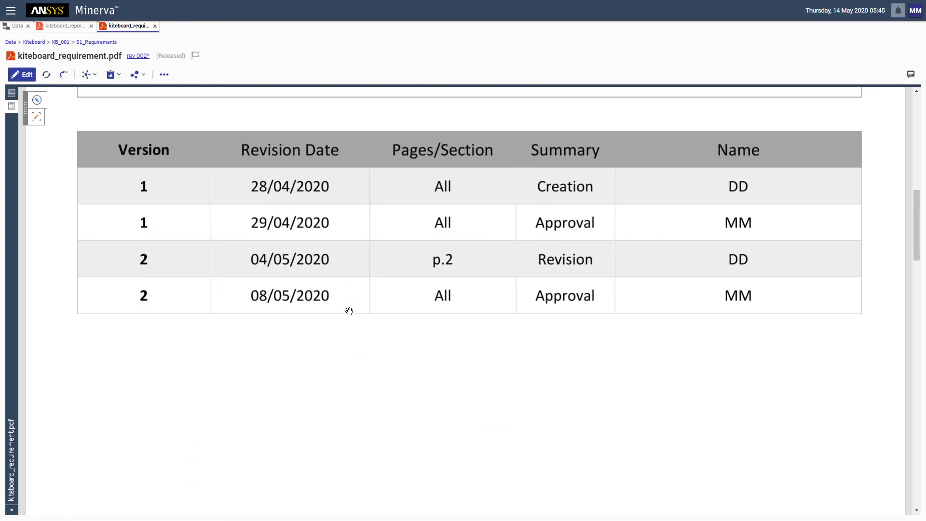
scroll(349, 316, "down", 3)
scroll(348, 318, "down", 6)
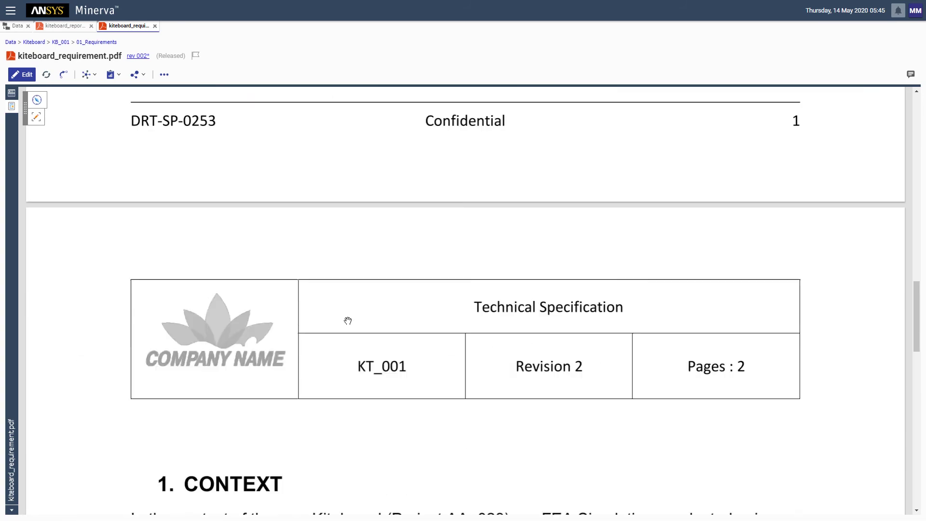
scroll(347, 322, "down", 7)
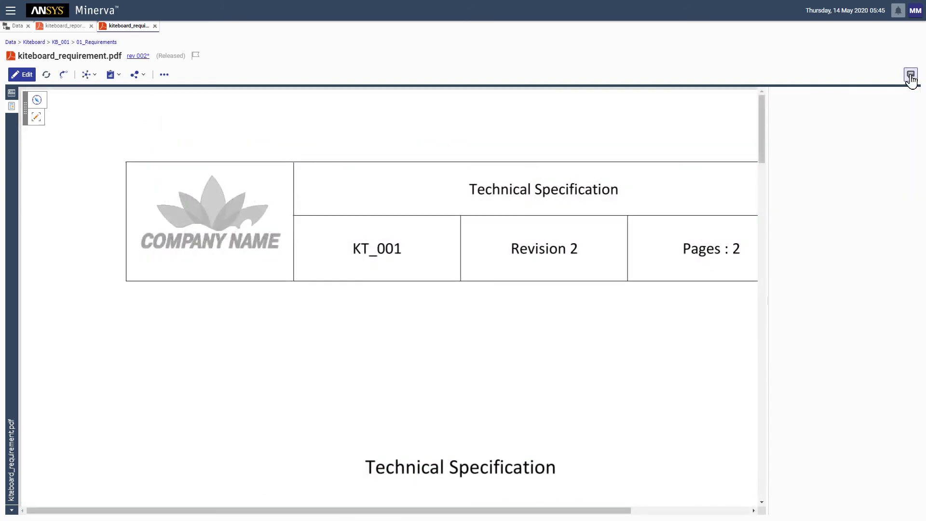
Step: Show the requirement document's discussion comments and zoom the page in to read them
left_click(910, 76)
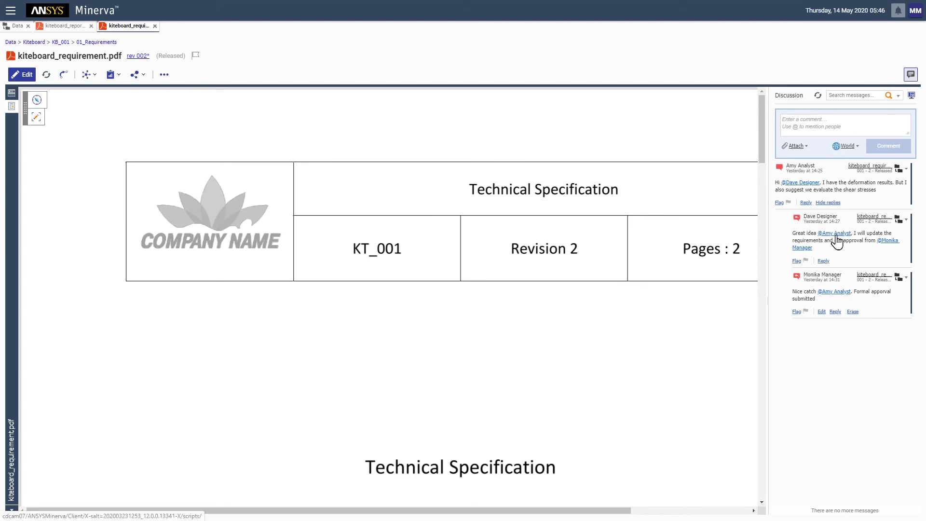
key("ctrl+plus")
key("ctrl+plus")
key("ctrl+plus")
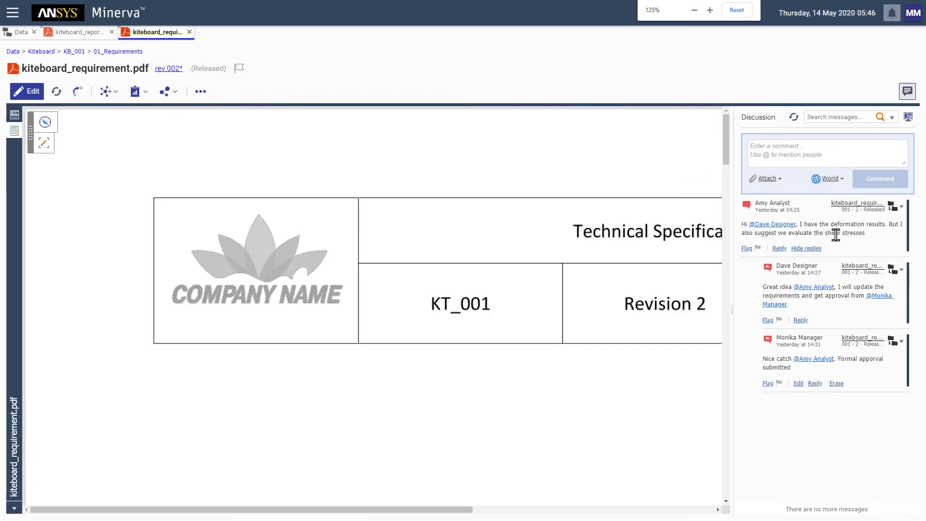
key("ctrl+plus")
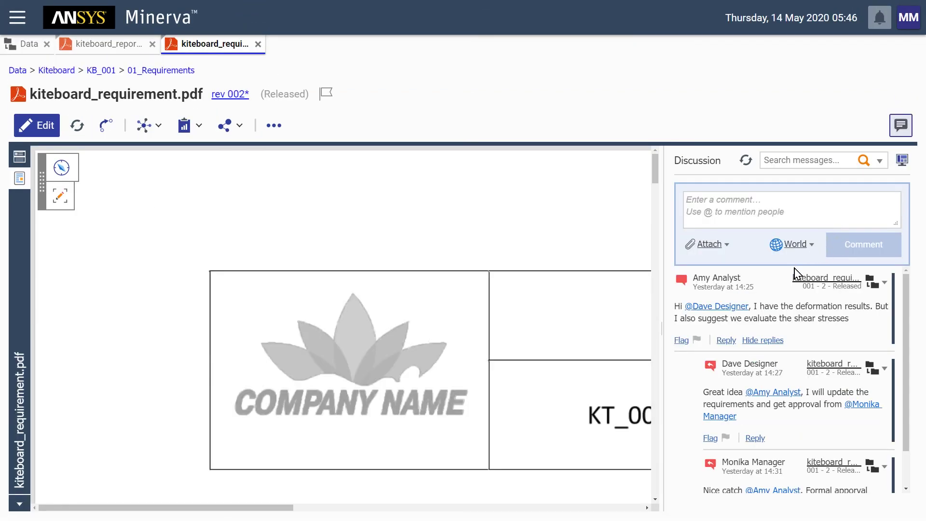
key("ctrl+minus")
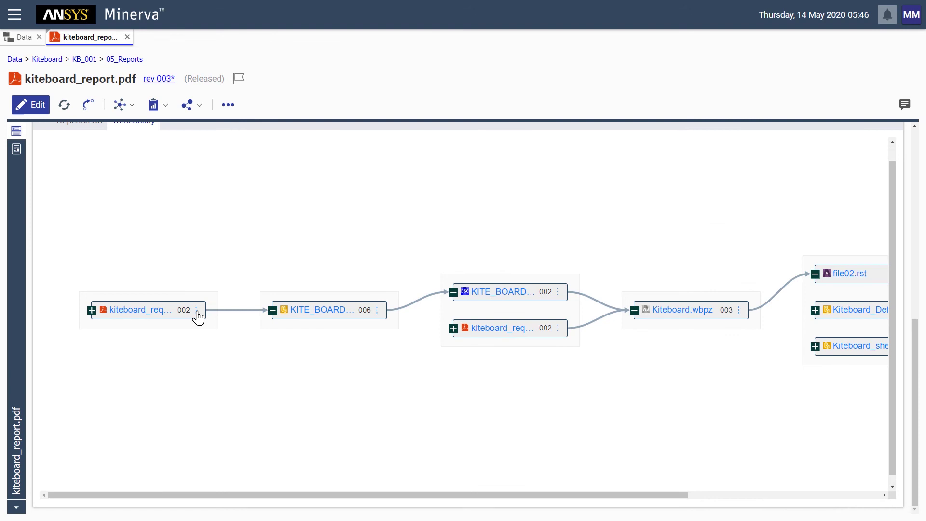
Step: Set kiteboard_req as the graph root and expand Kiteboard.wbpz, file02.rst, KITE_BOARD 006 and 003
left_click(197, 311)
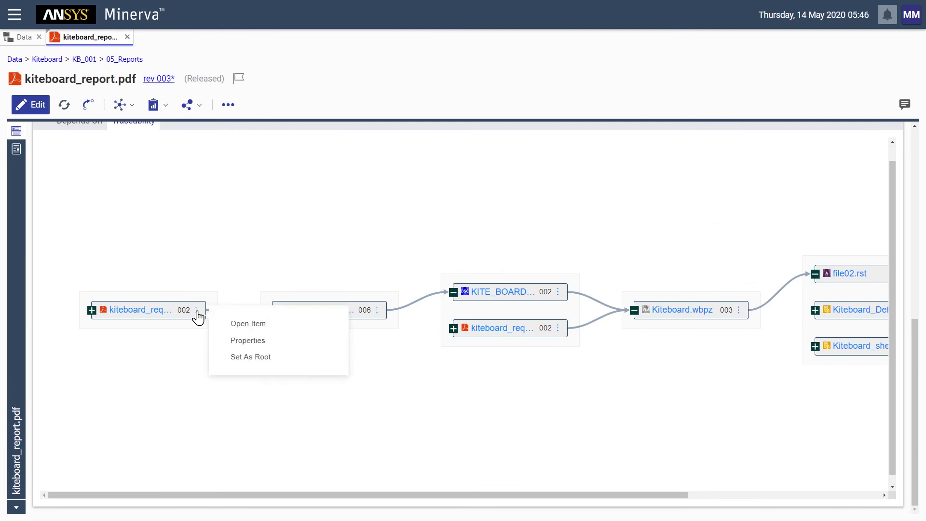
left_click(245, 357)
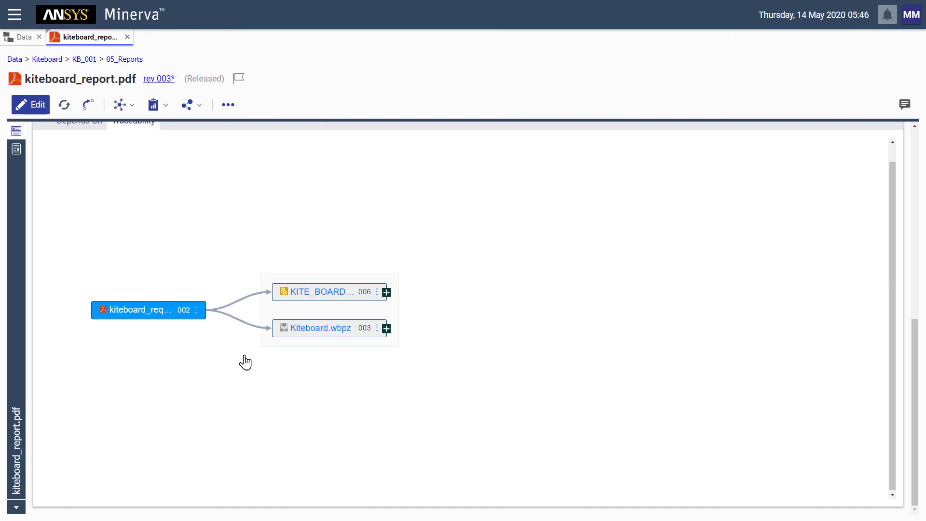
left_click(385, 329)
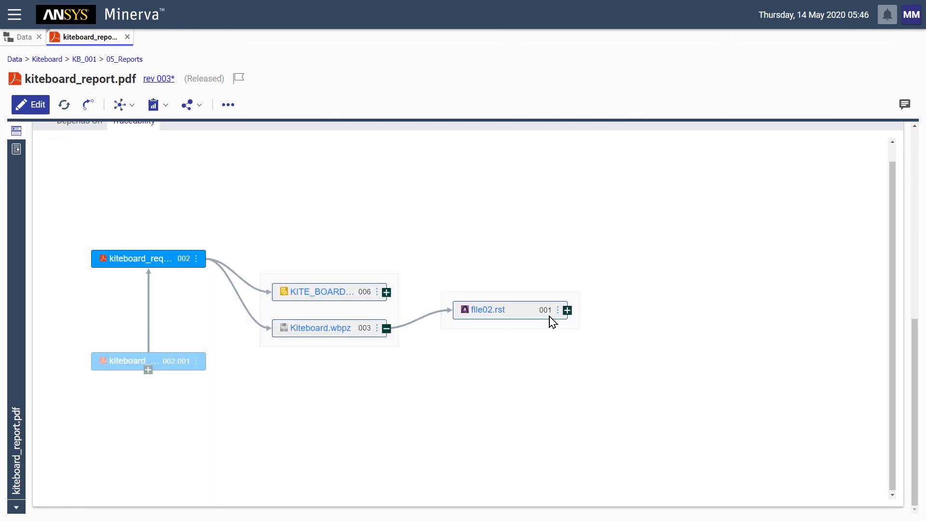
left_click(566, 310)
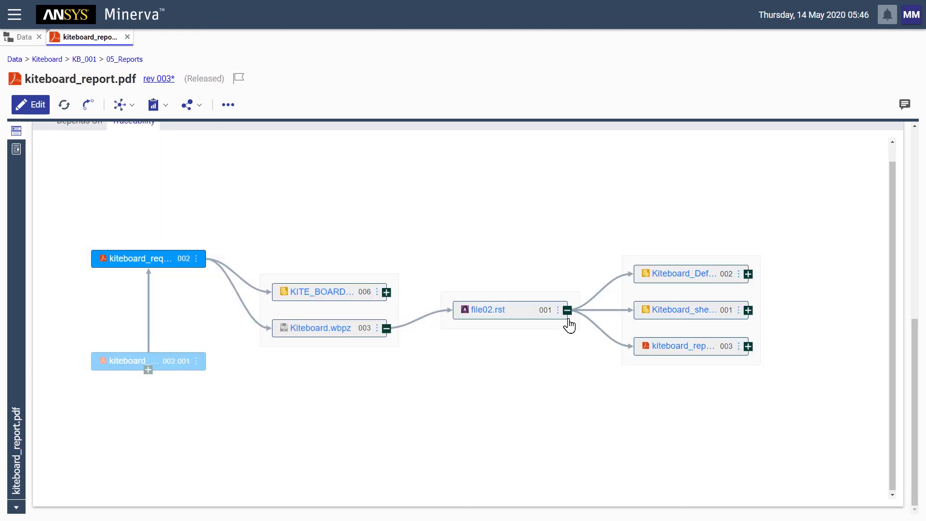
left_click(386, 295)
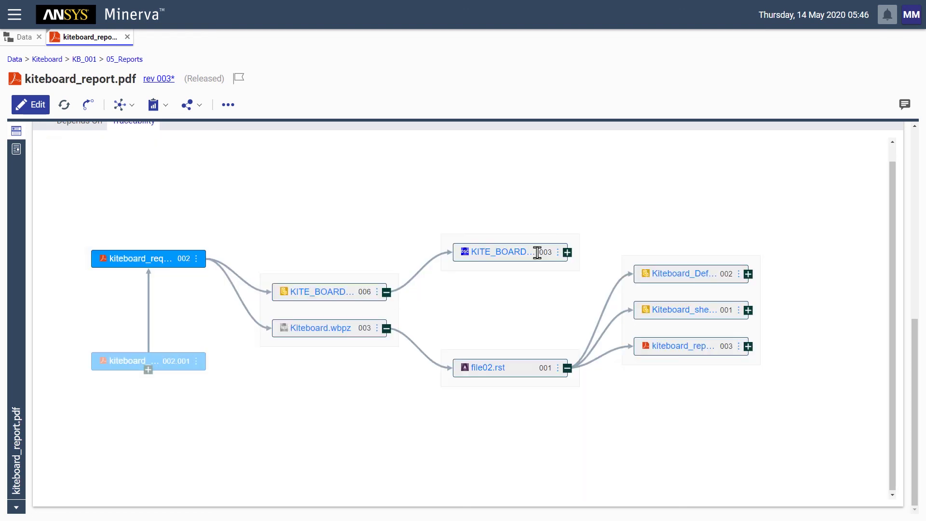
left_click(566, 254)
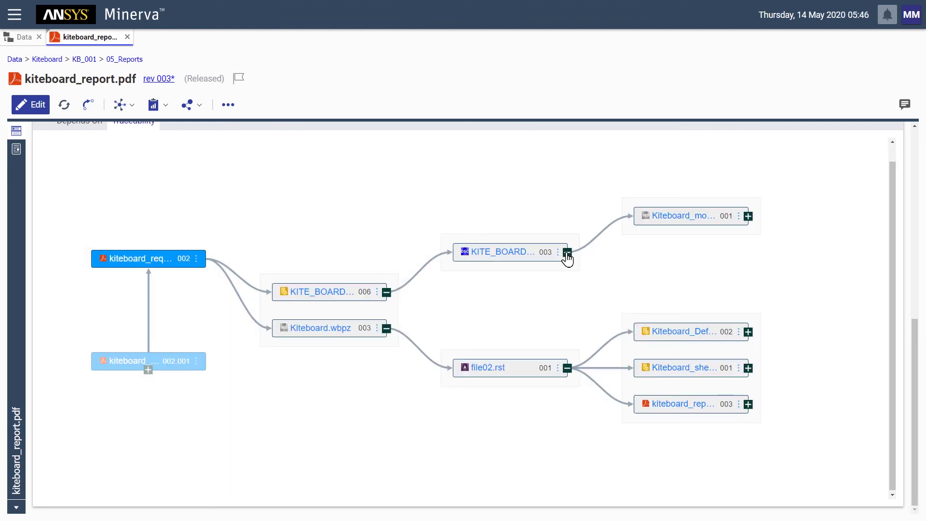